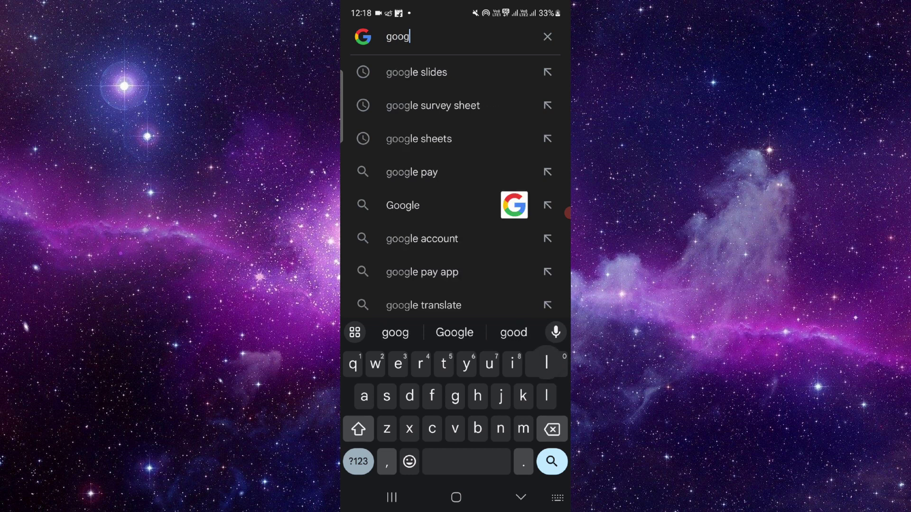
# Search Google for Google Workspace and open its business page
pyautogui.click(454, 333)
pyautogui.write('wir')
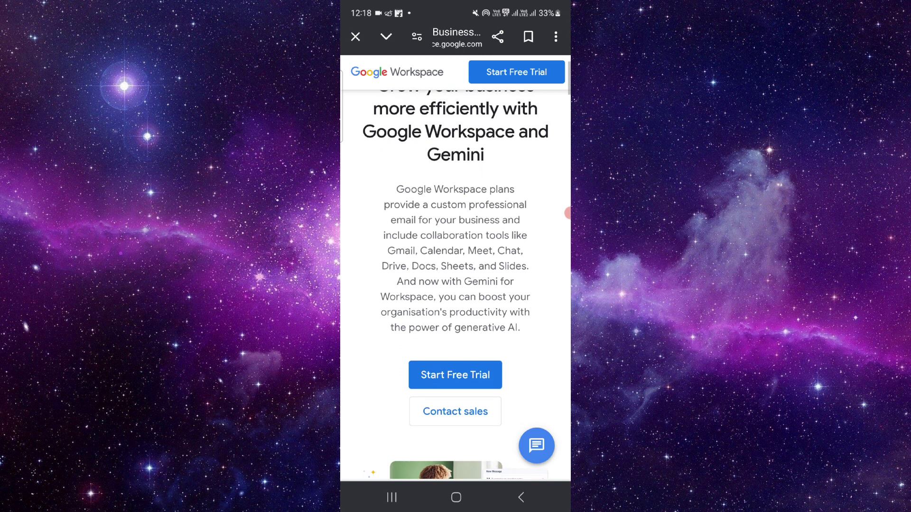
# Start the Google Workspace free trial with 'Just you' as the employee count and continue to contact info
pyautogui.click(455, 375)
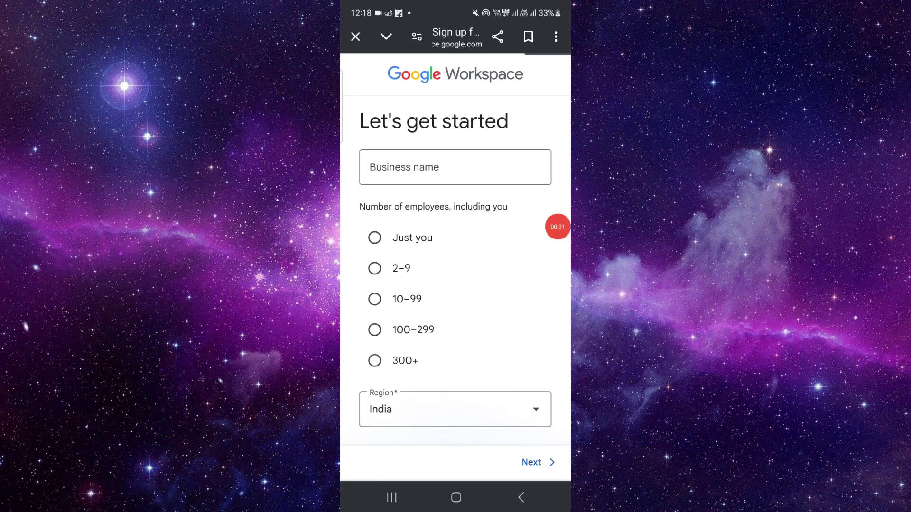
pyautogui.click(375, 237)
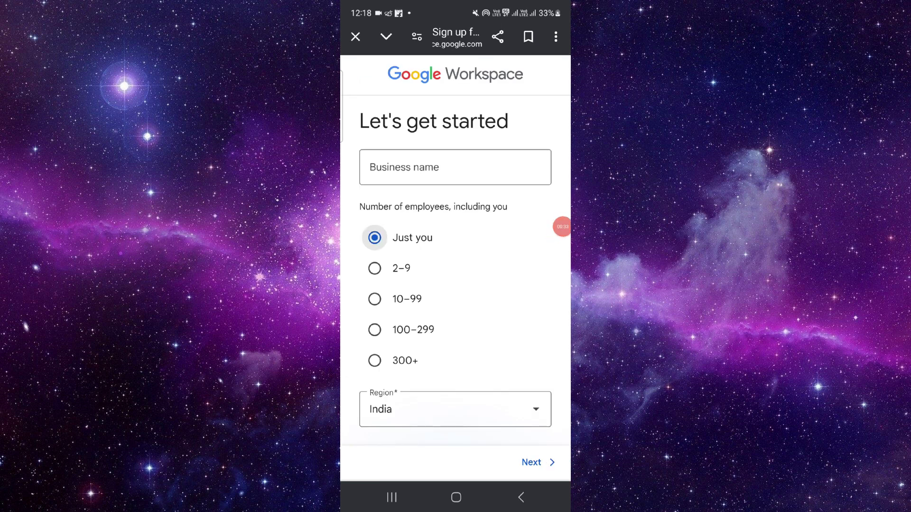
pyautogui.click(455, 166)
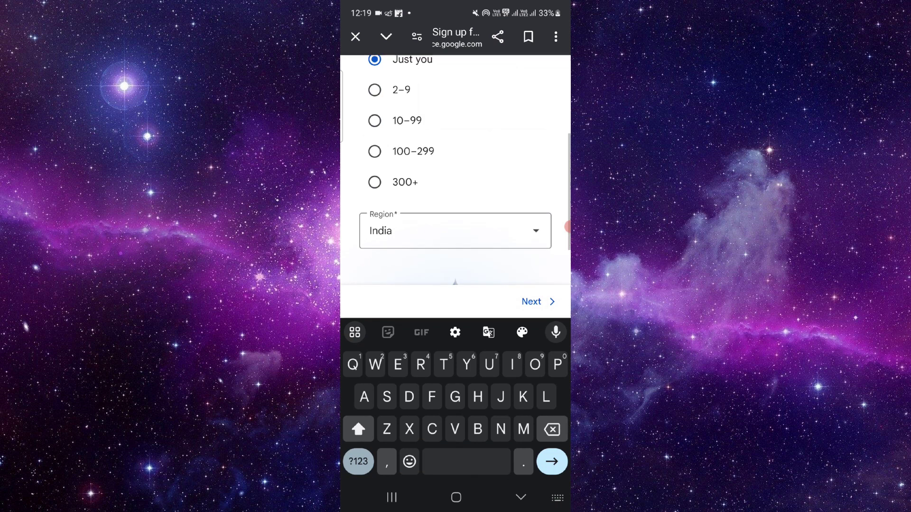
pyautogui.click(538, 302)
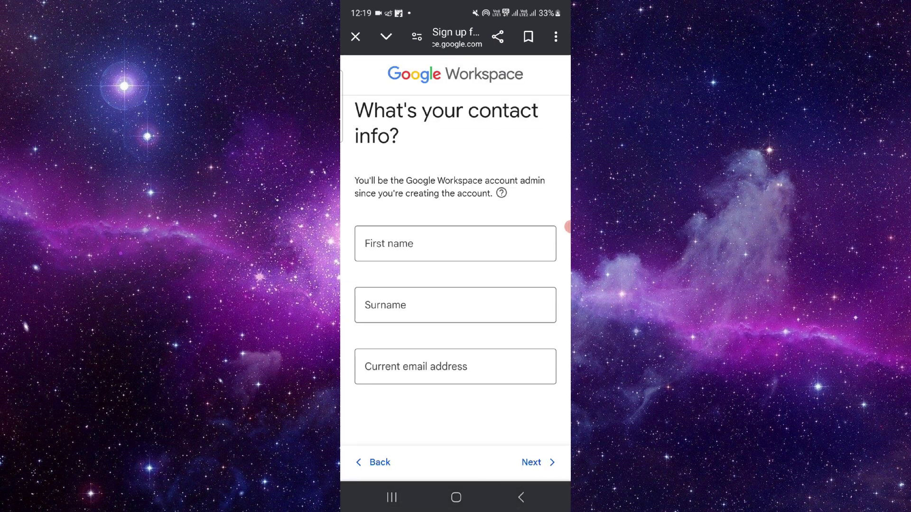
pyautogui.click(536, 463)
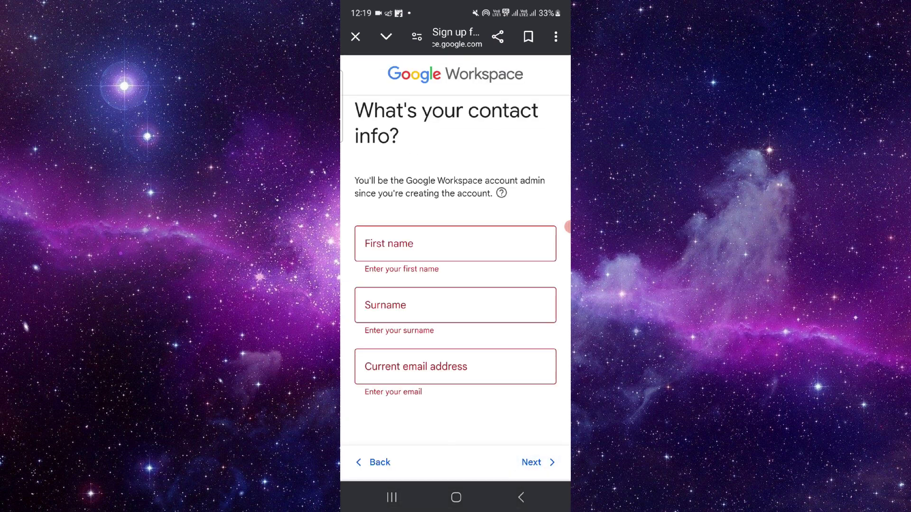
# Swipe the browser card away in the Recents overview
pyautogui.click(392, 498)
pyautogui.moveTo(455, 285); pyautogui.dragTo(455, 43)
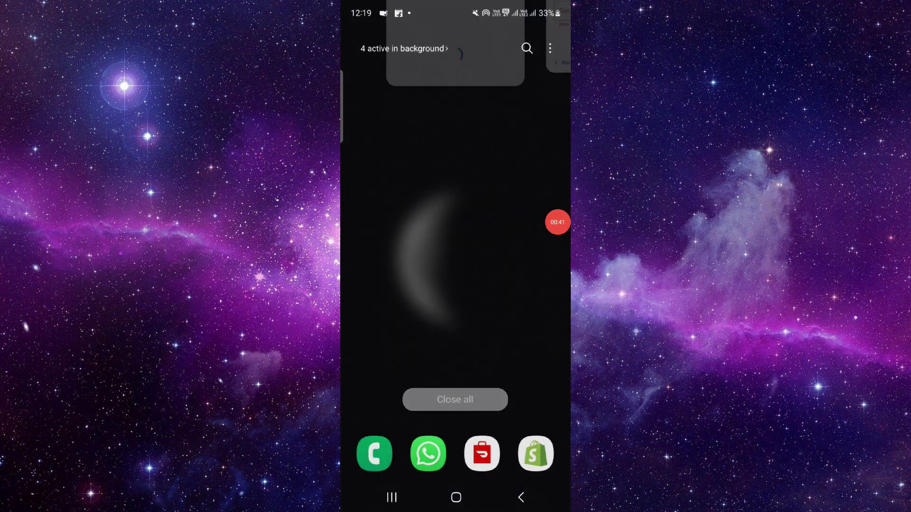